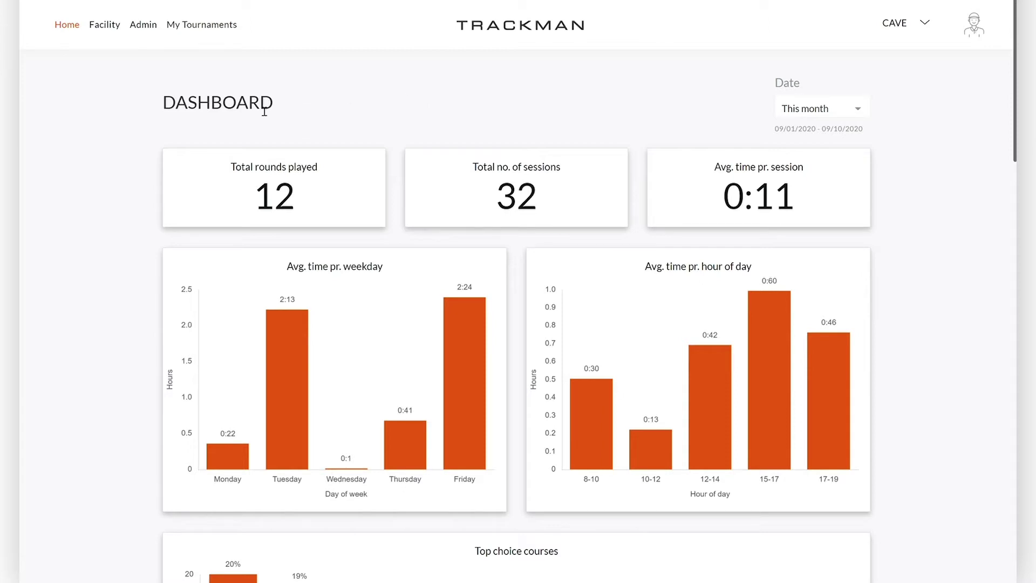
Open the Facility menu from the dashboard's top navigation bar
click(110, 27)
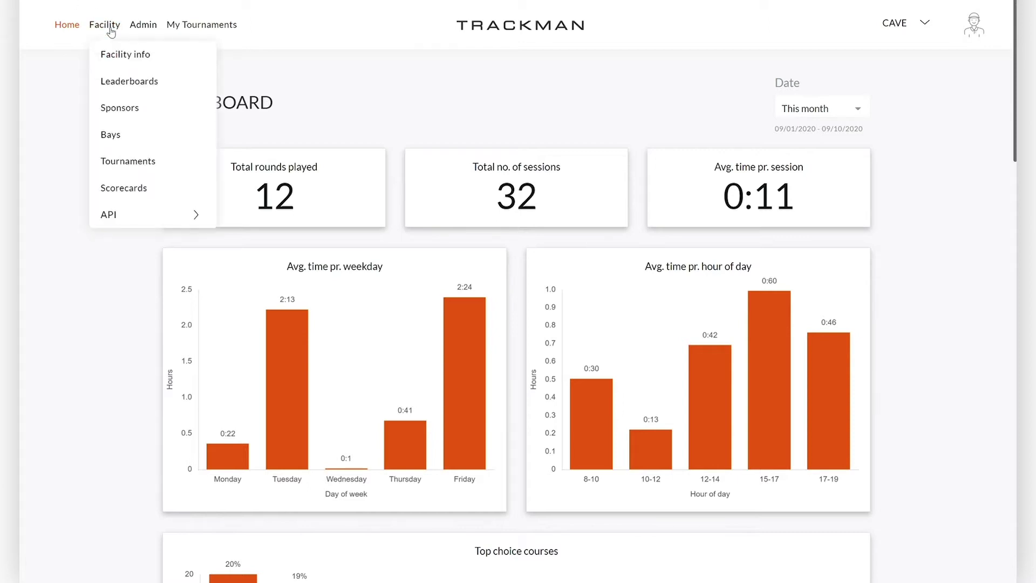
Go to Facility > Tournaments and create a new single-round tournament
click(148, 161)
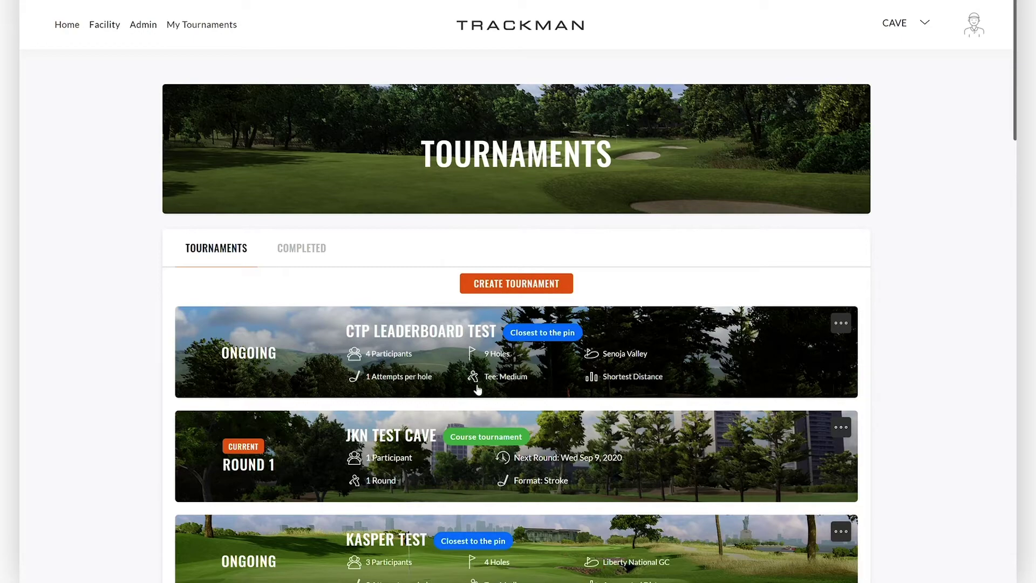
click(512, 291)
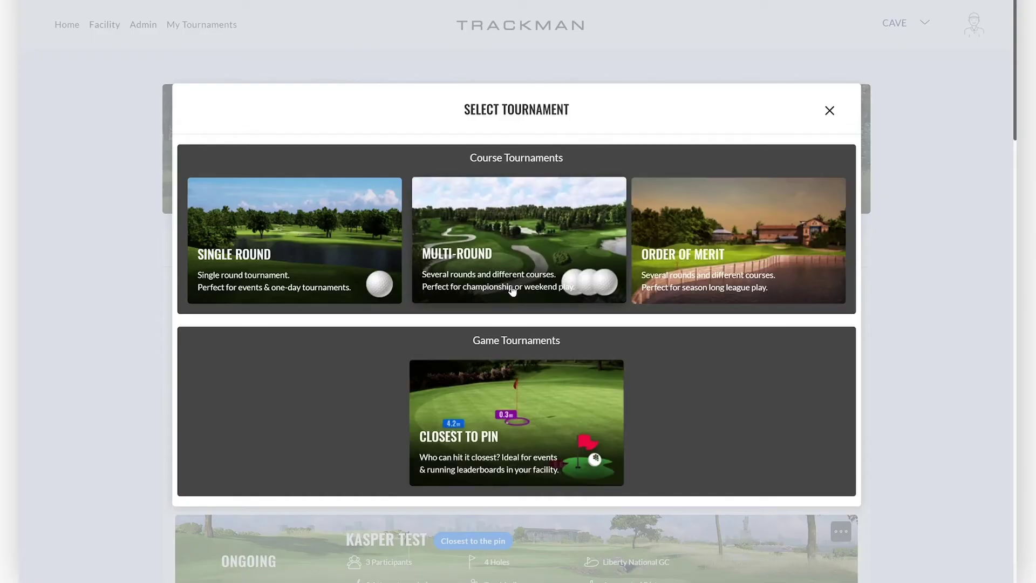
click(289, 243)
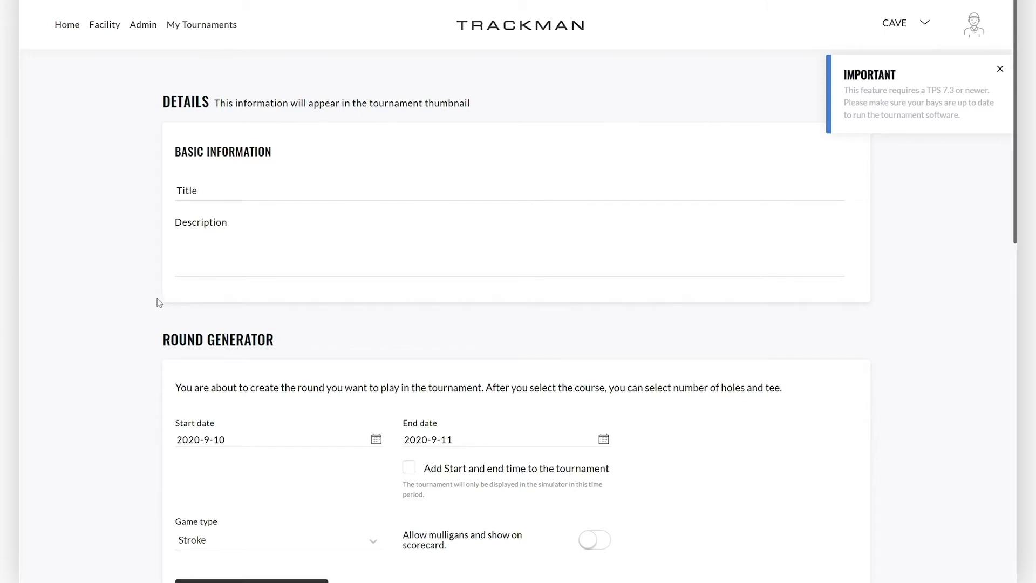
Enter the title 'TrackMan Tournament 2020' and description 'Welcome to the TrackMAn Tournament 2020!'
click(223, 191)
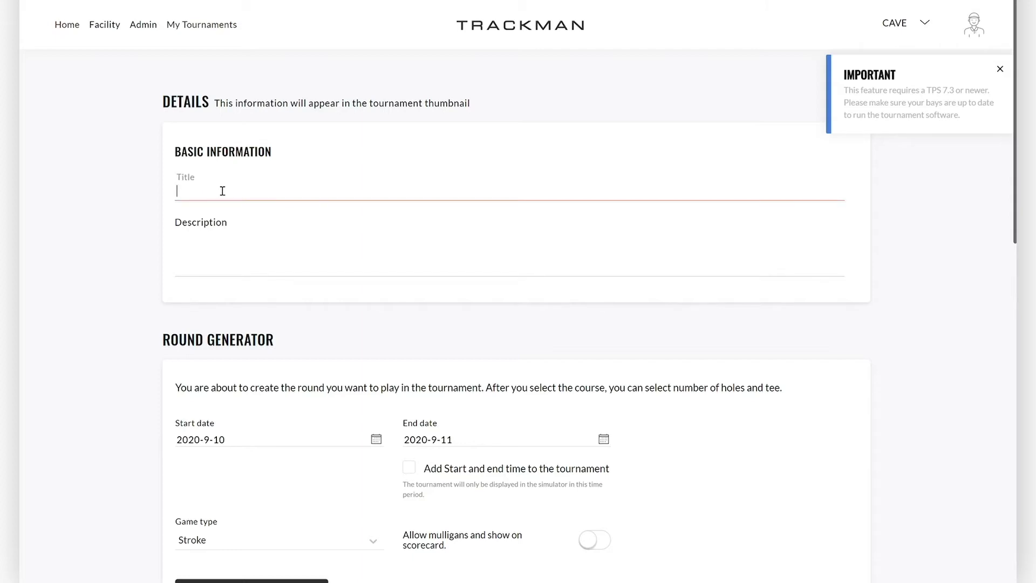
text(TrackMan Tournament 2020)
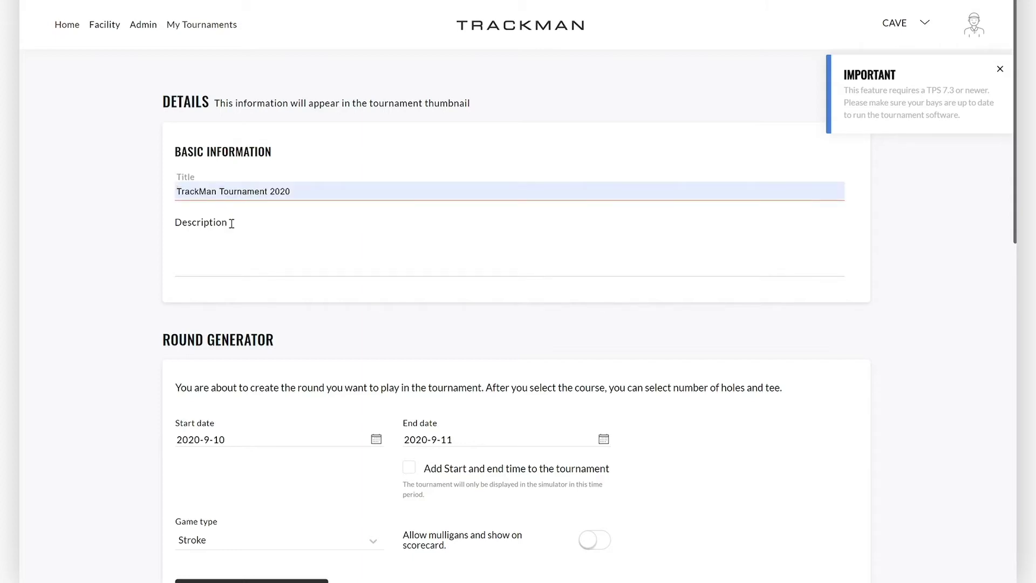
click(232, 255)
text(We)
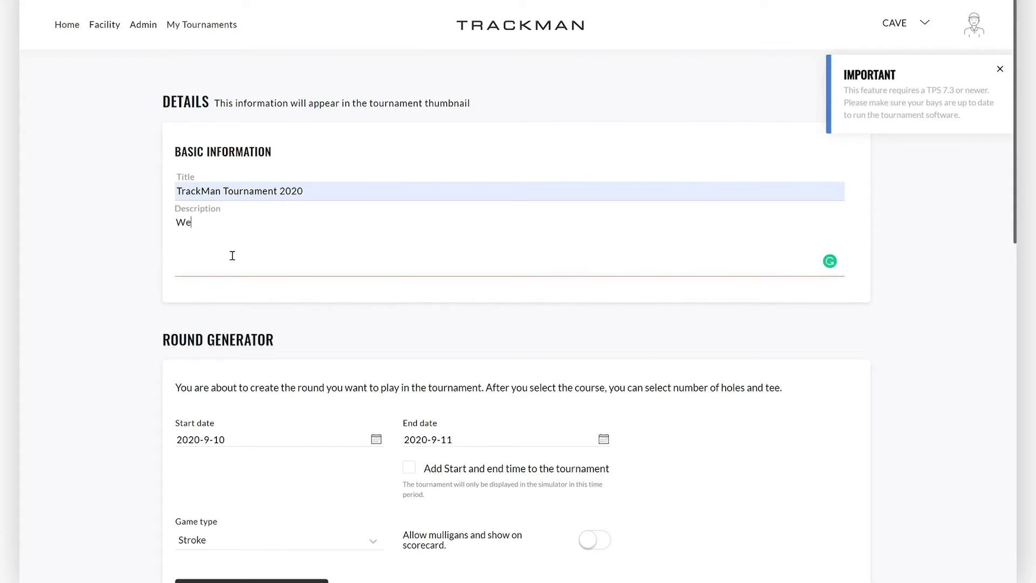
text(lcome to the)
text( TrackMAn Tour)
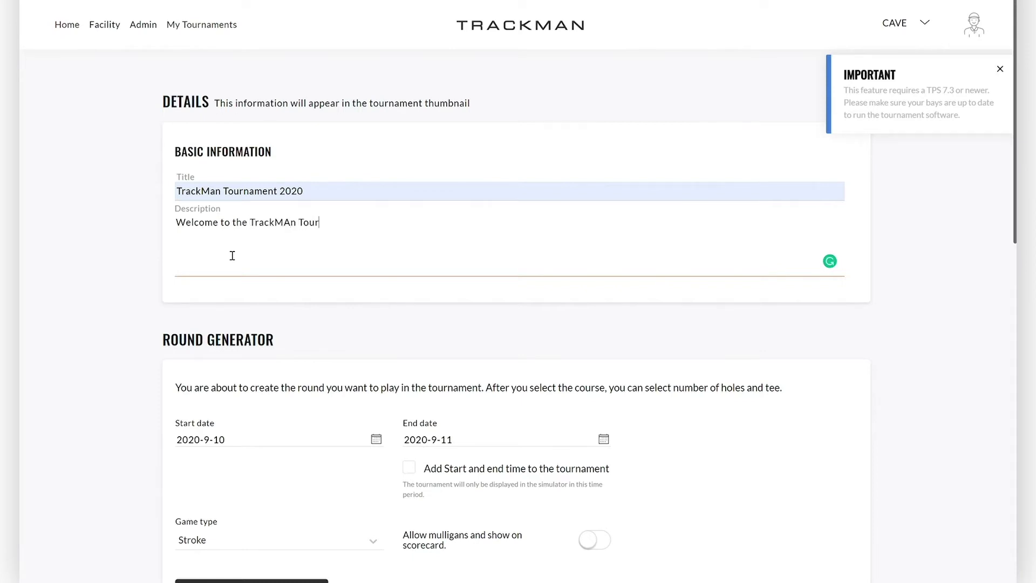
text(nament 2020!)
Correct 'TrackMAn' to 'TrackMan' in the description
click(295, 226)
key(BackSpace)
text(a)
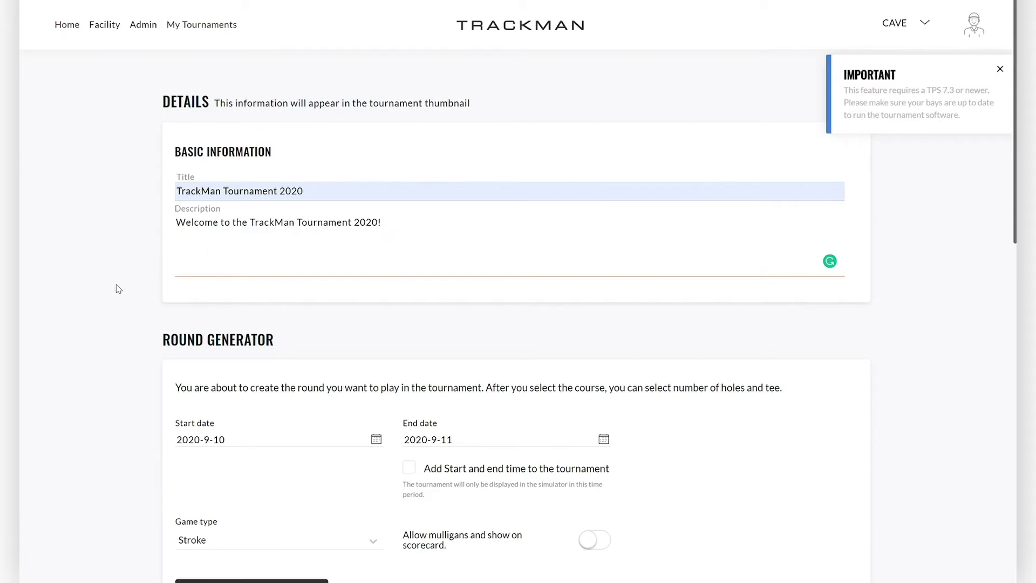
click(118, 289)
Set the start date to 12 September and the end date to 19 September 2020
scroll(119, 289, down, 1)
scroll(434, 242, up, 1)
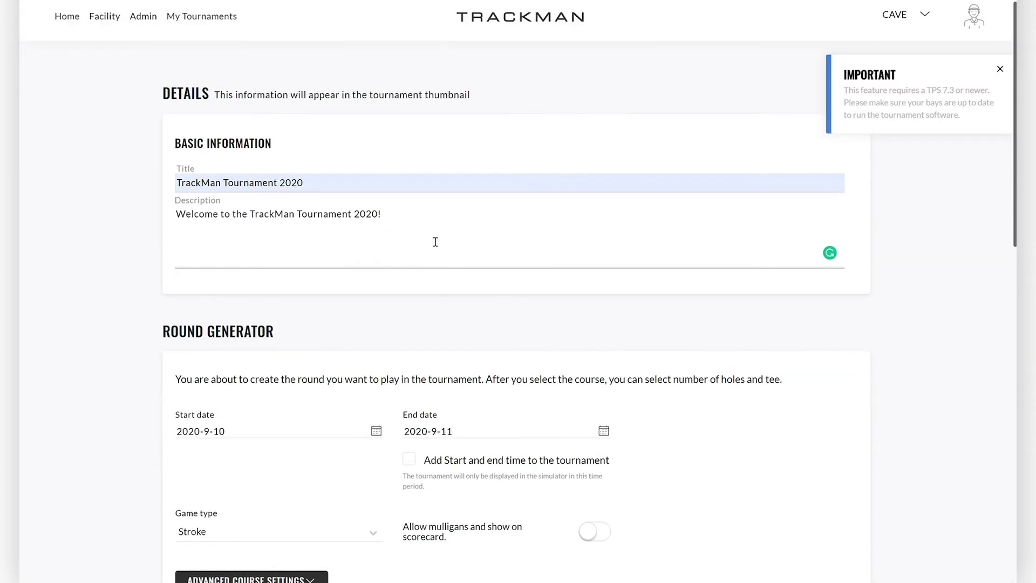
scroll(434, 242, down, 3)
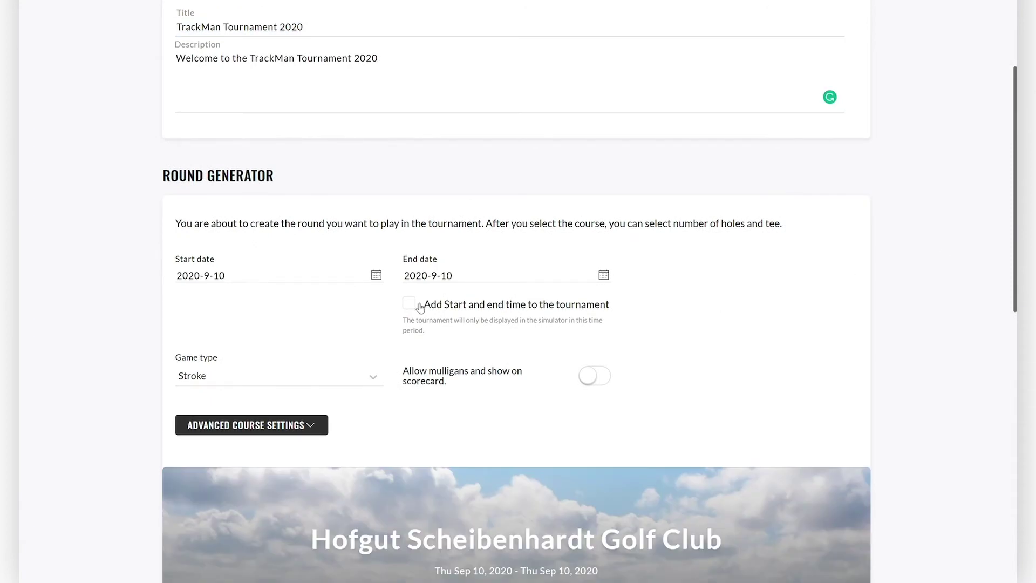
click(376, 276)
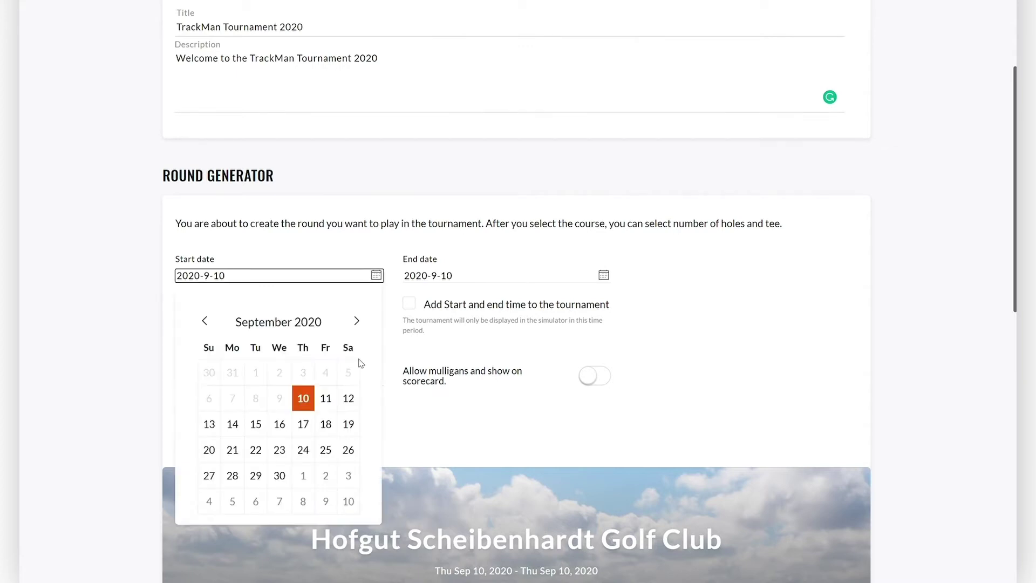
click(349, 399)
click(604, 276)
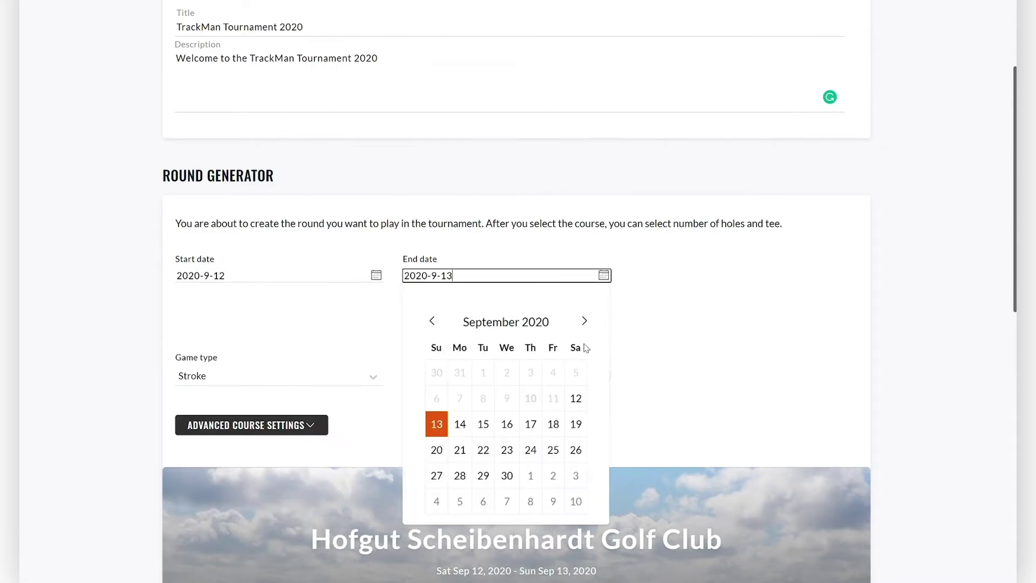
click(575, 425)
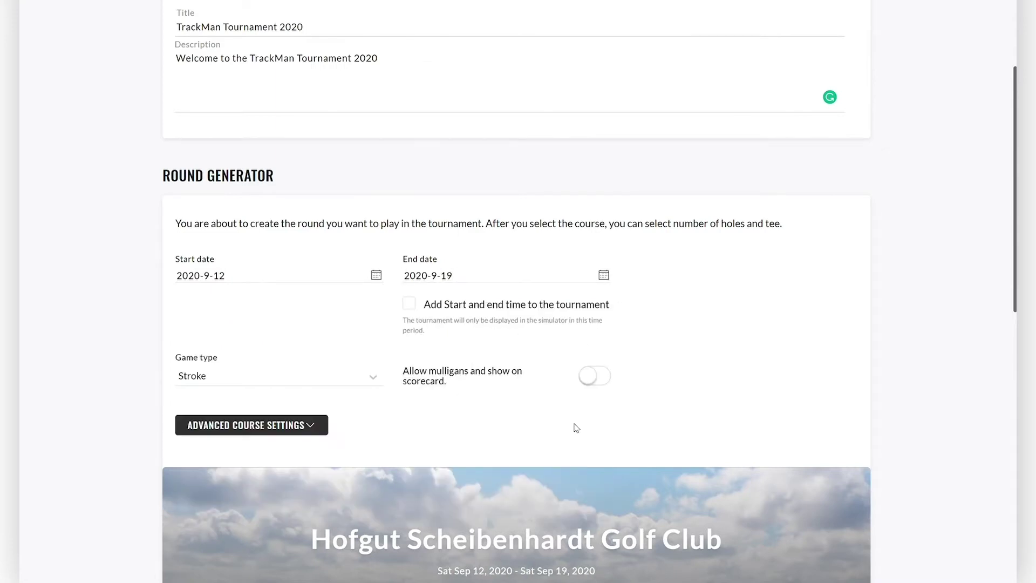
Try adding specific start and end times, then turn them back off
click(410, 305)
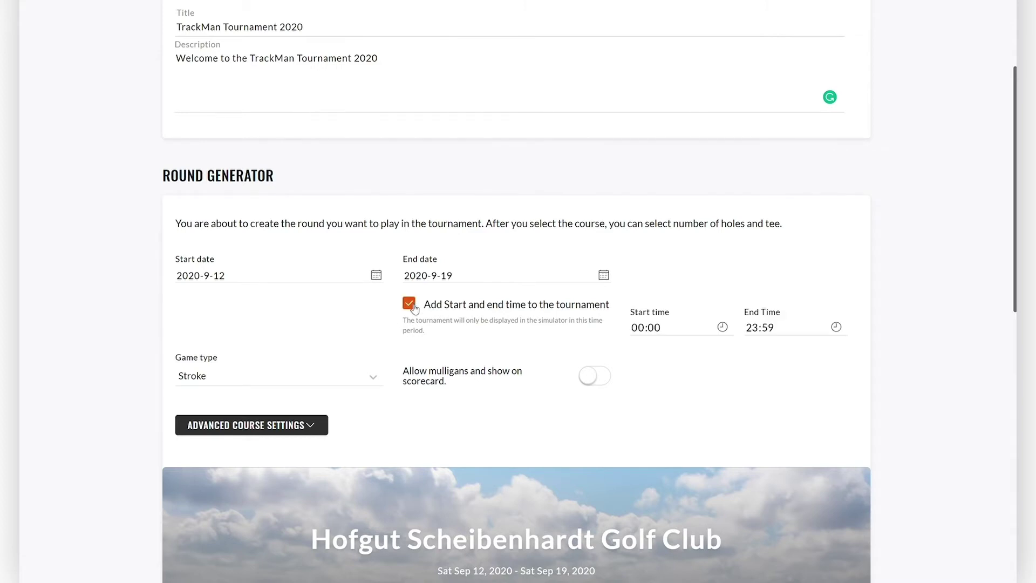
click(637, 329)
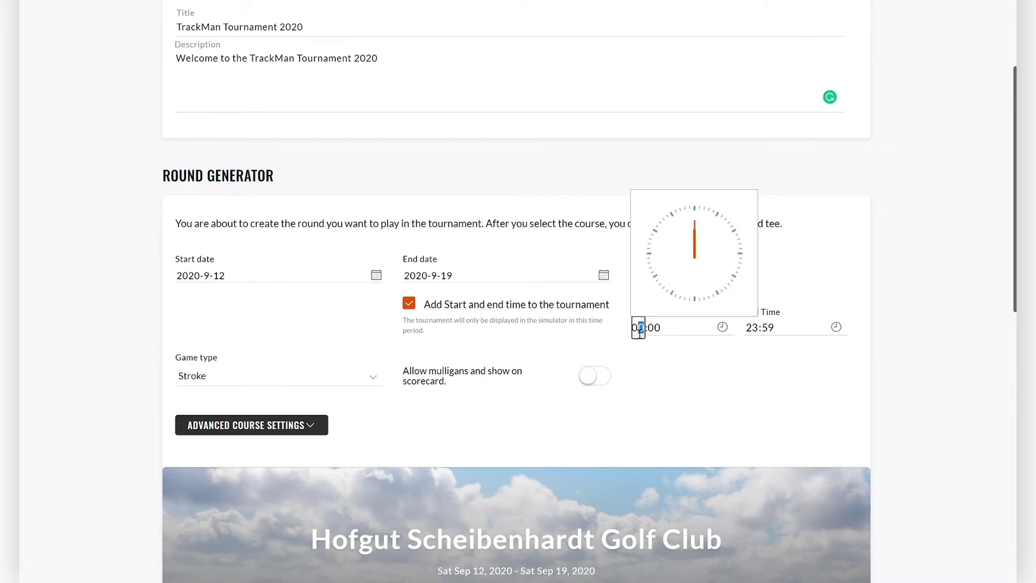
click(937, 279)
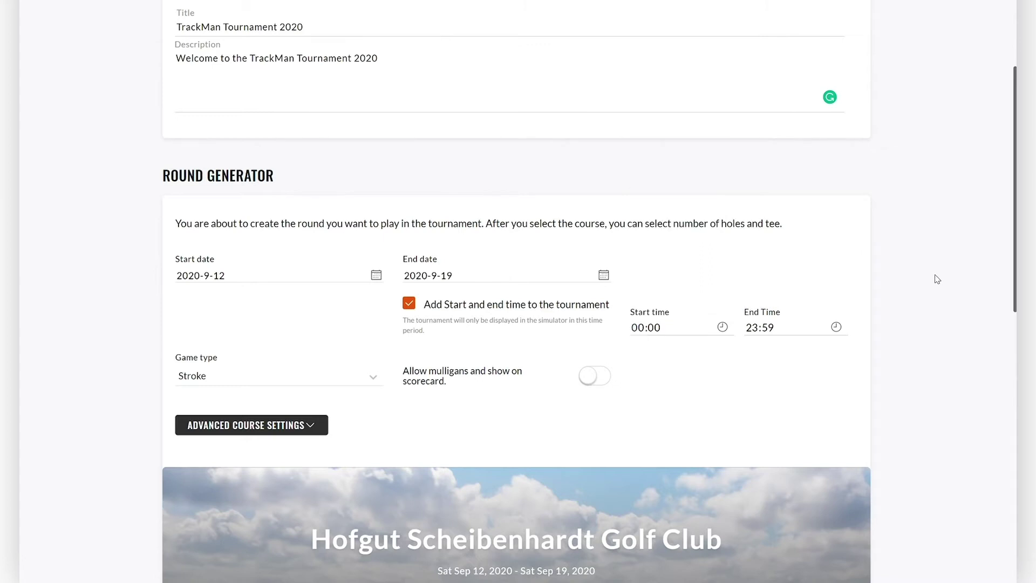
click(414, 305)
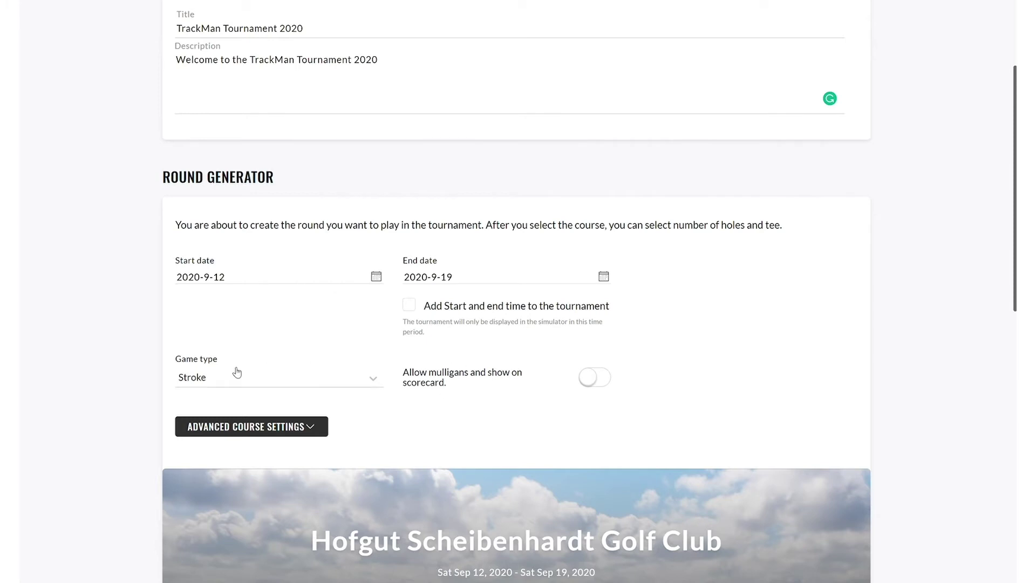
Keep Stroke as the game type and enable mulligans shown on the scorecard
click(221, 383)
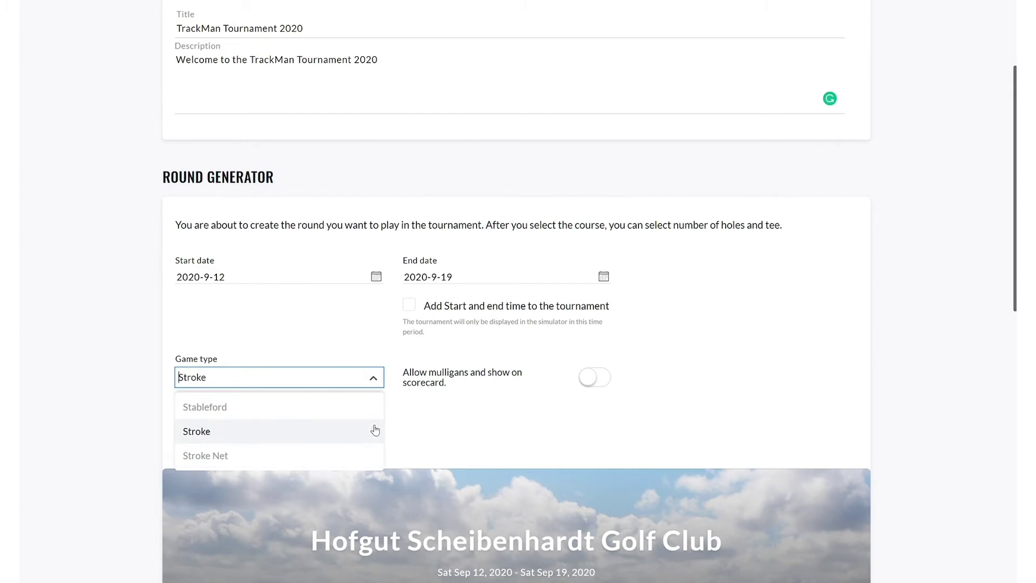
click(341, 429)
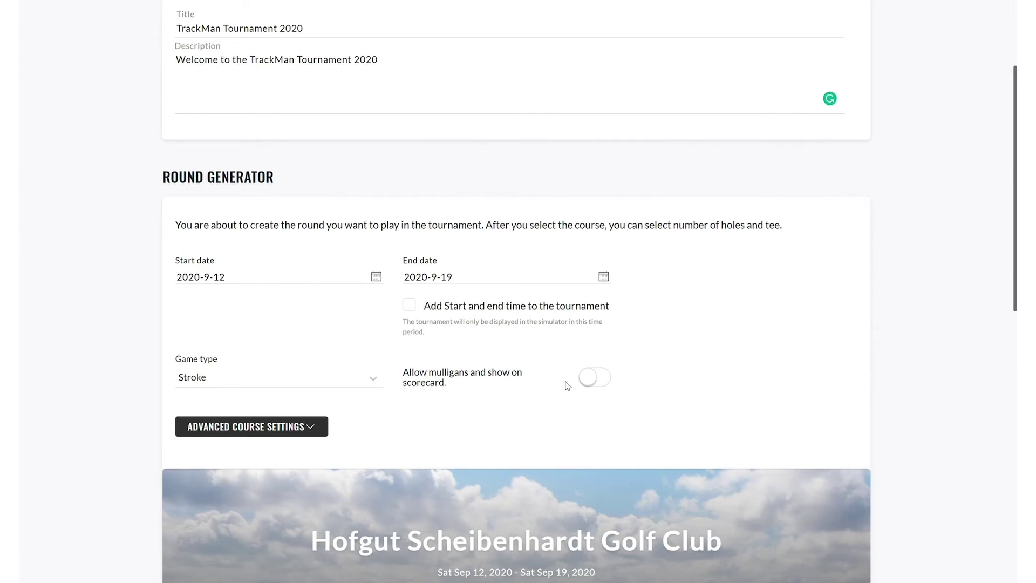
click(601, 380)
click(601, 380)
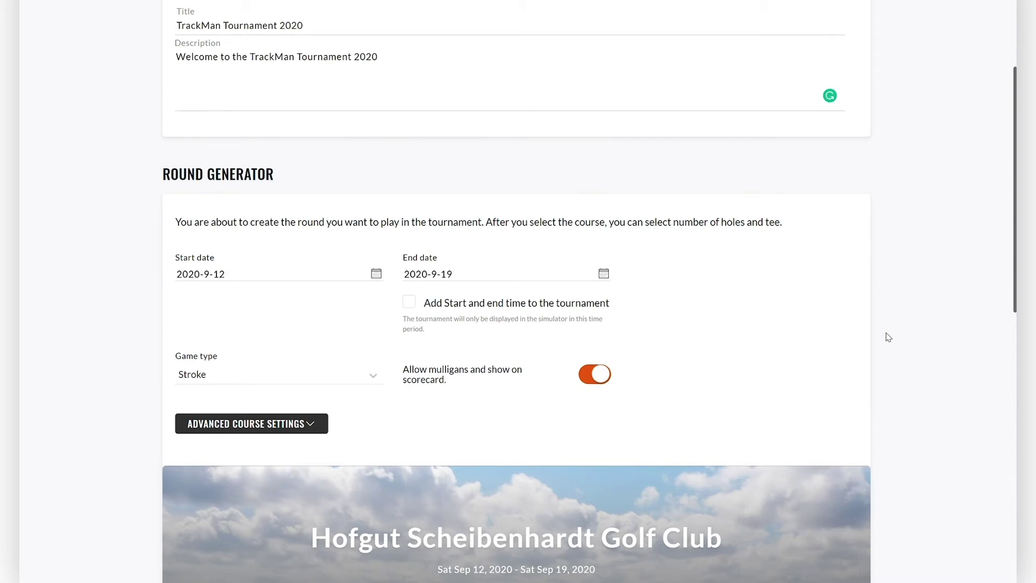
Search courses for 'st andr' and select St Andrews Links Old Course
scroll(887, 338, down, 3)
scroll(886, 336, down, 3)
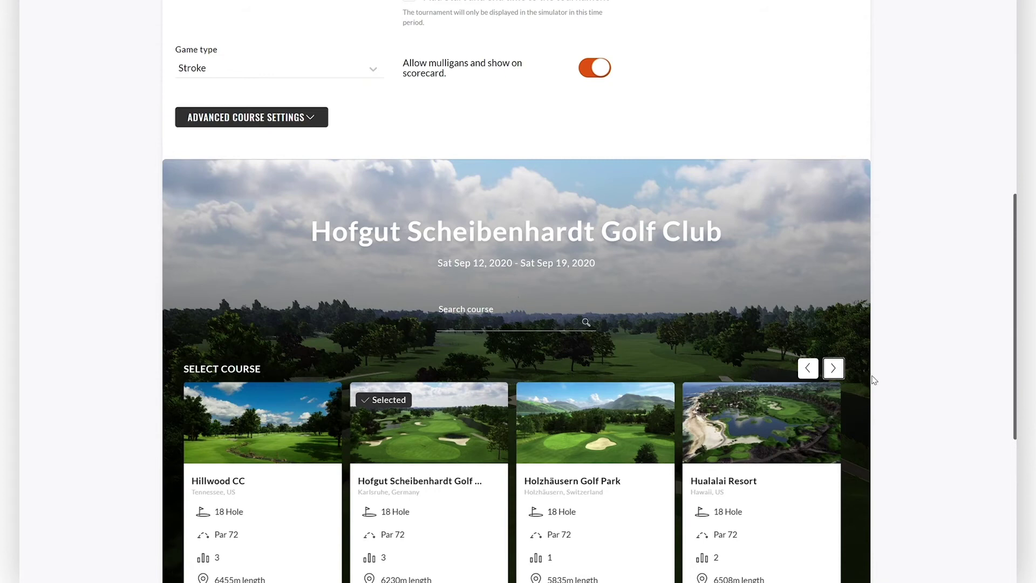
click(808, 367)
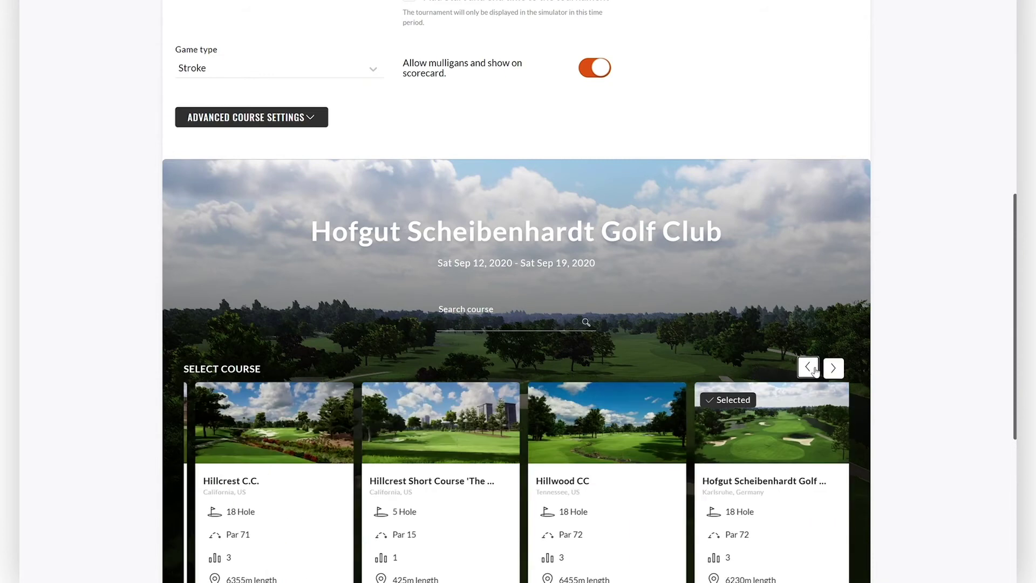
click(833, 369)
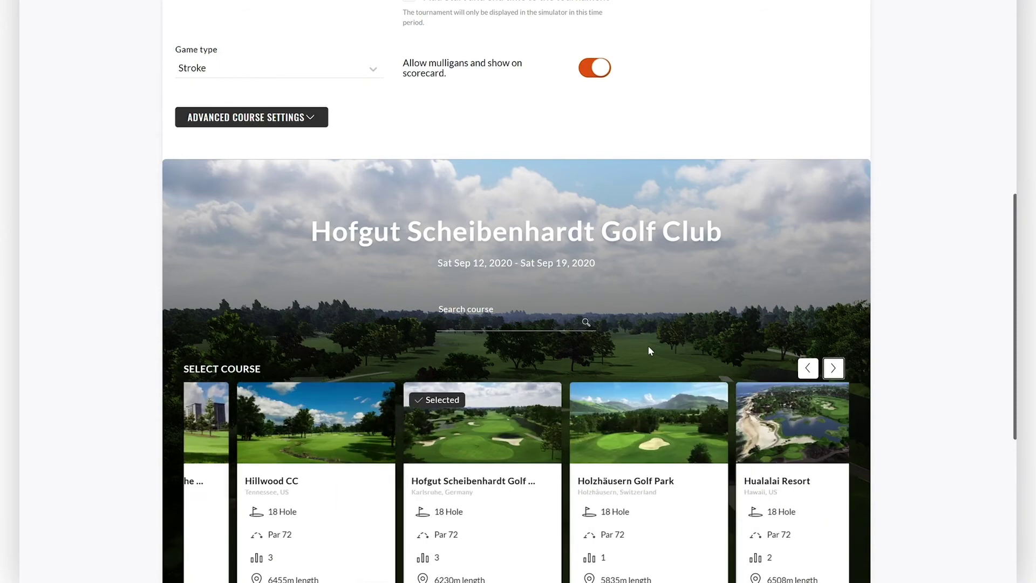
click(505, 326)
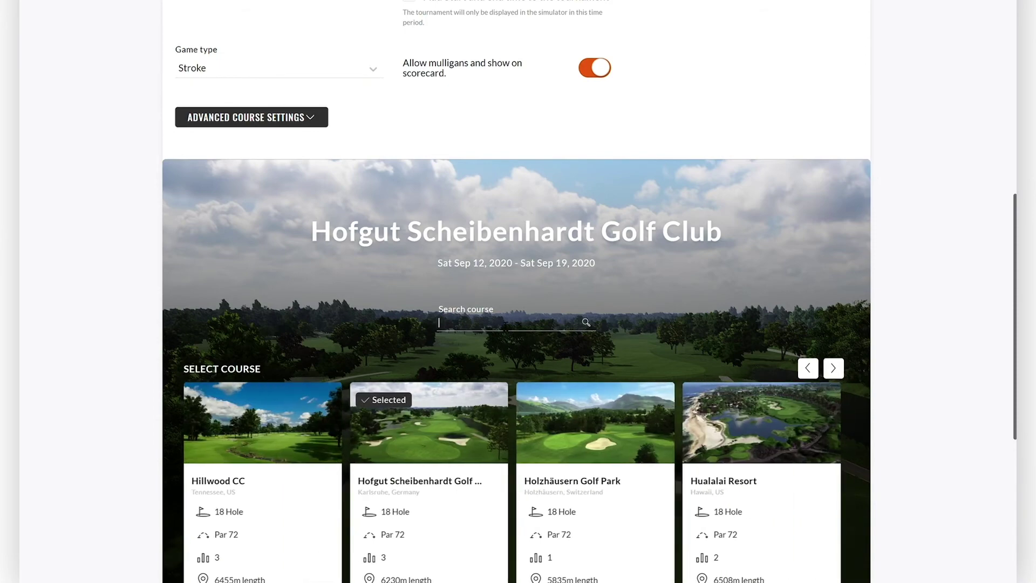
text(st andr)
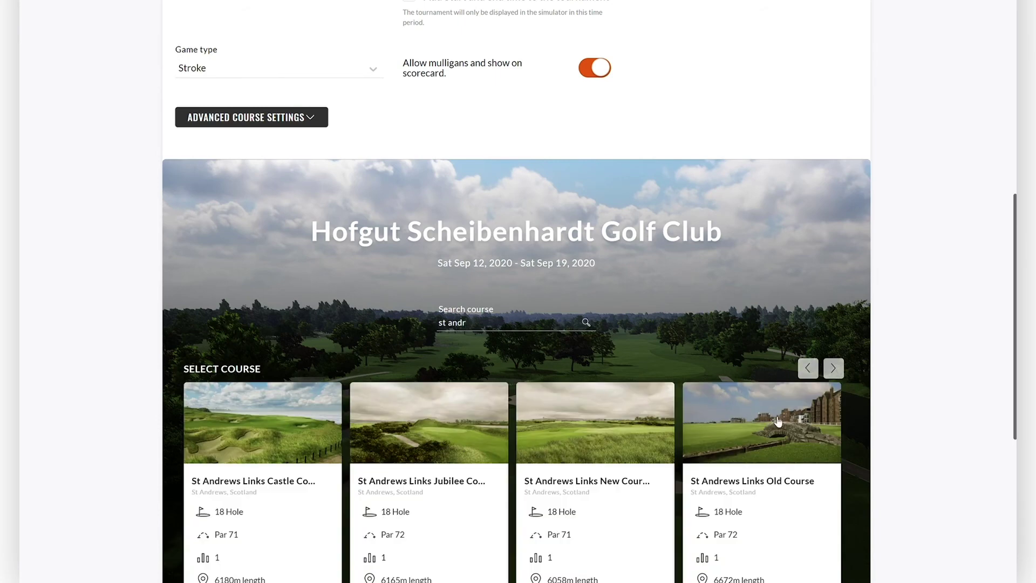
click(777, 421)
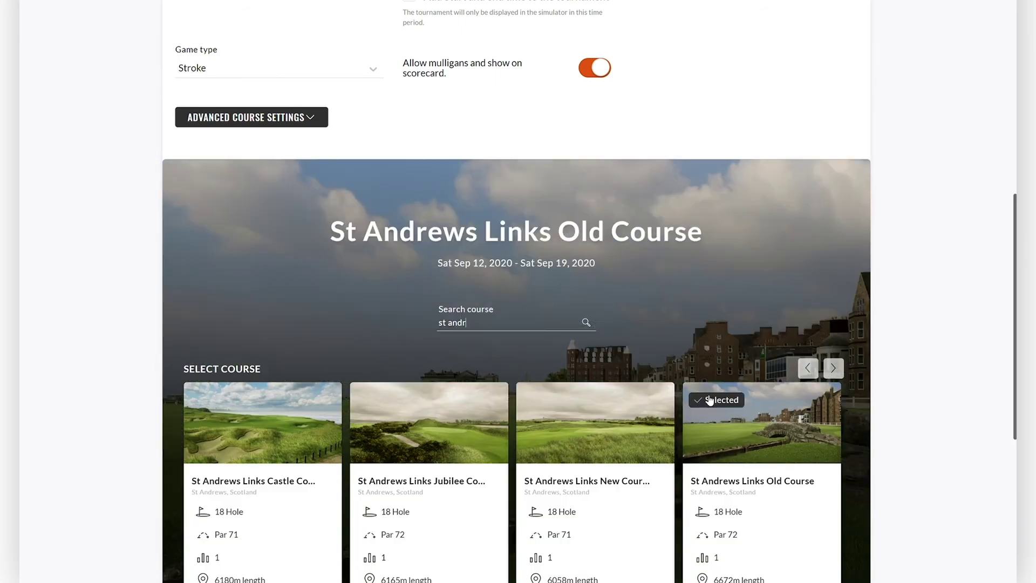
scroll(709, 400, up, 2)
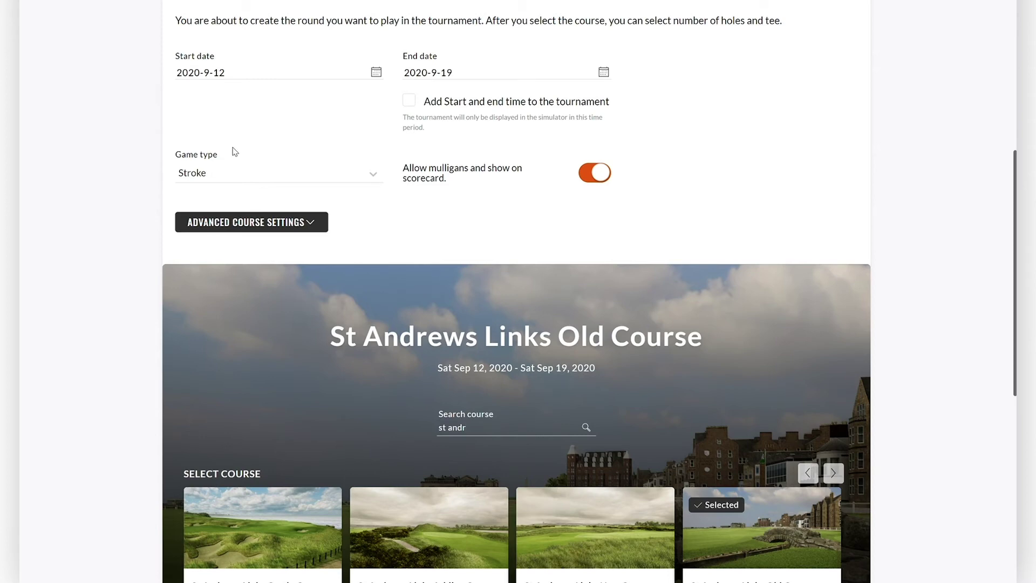
In Advanced Course Settings choose Soft fairway firmness, Hard green firmness and Easy pins
click(269, 225)
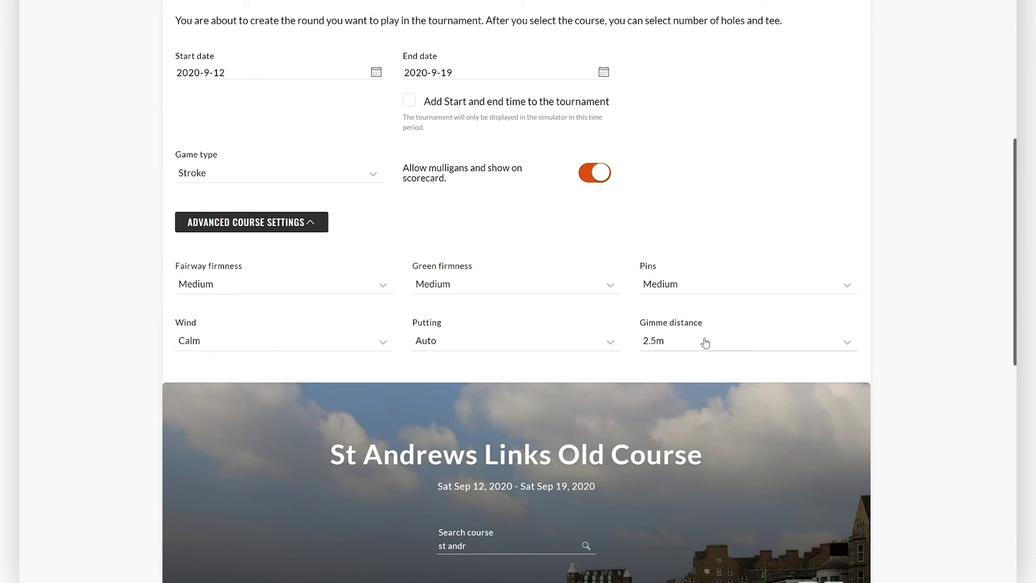
click(311, 288)
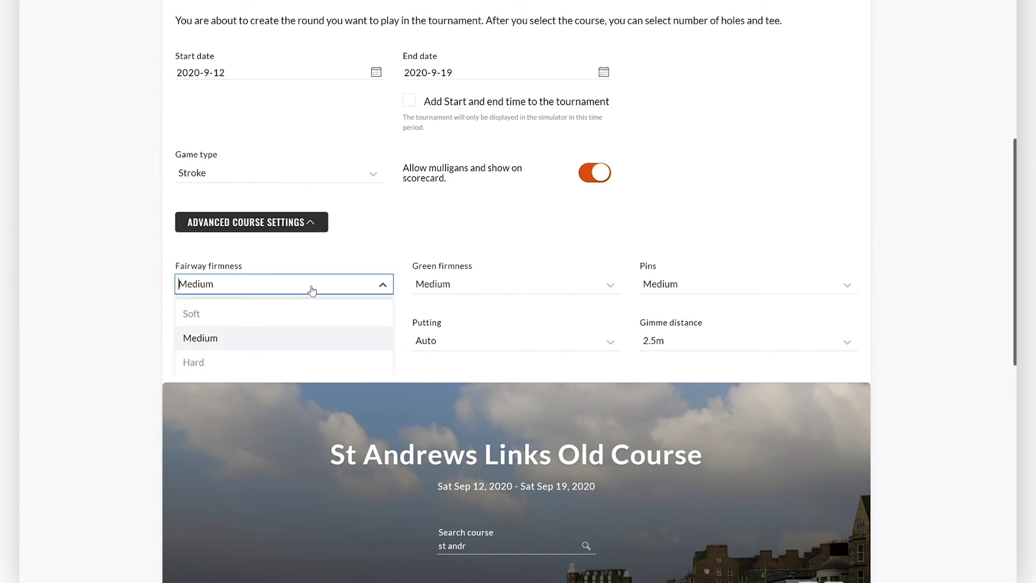
click(284, 321)
click(452, 288)
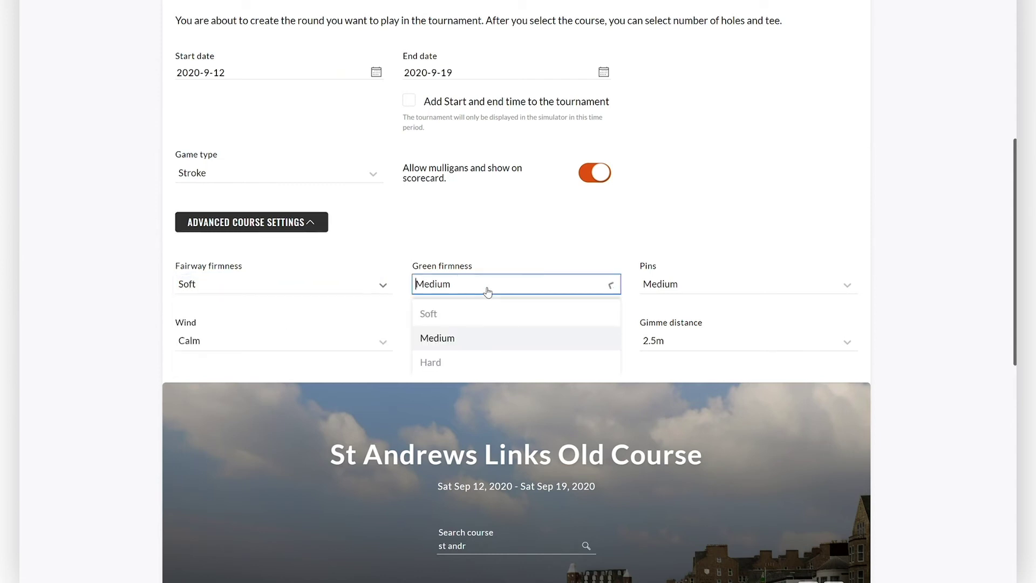
click(481, 371)
click(698, 291)
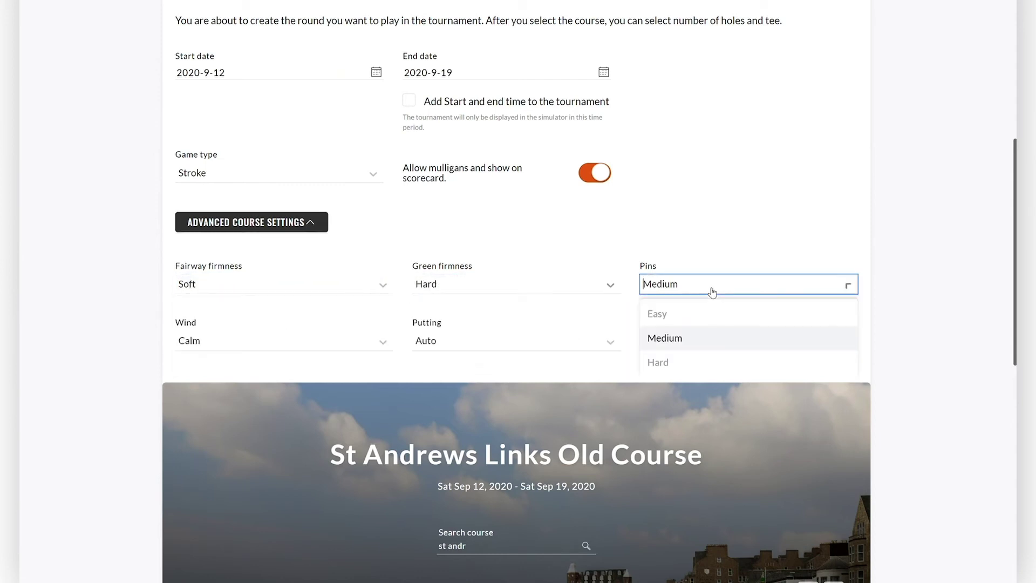
click(706, 318)
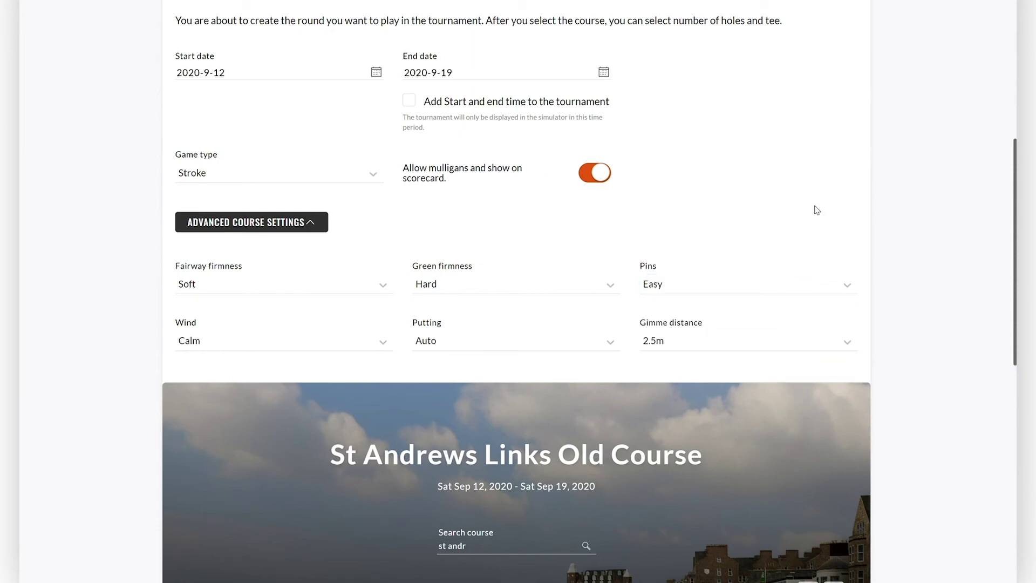
Keep the round's Hole setting on All
scroll(817, 210, down, 10)
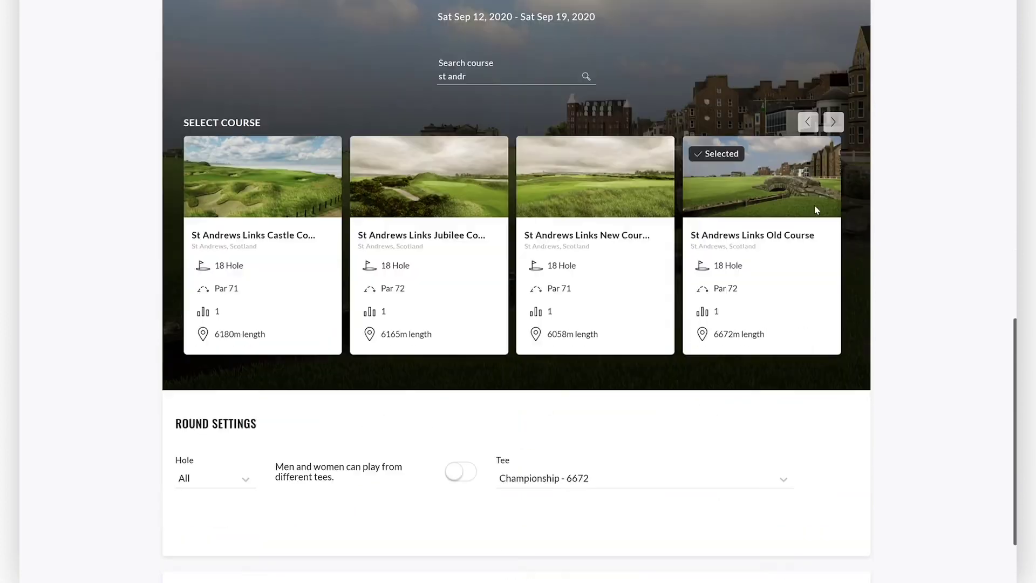
click(237, 365)
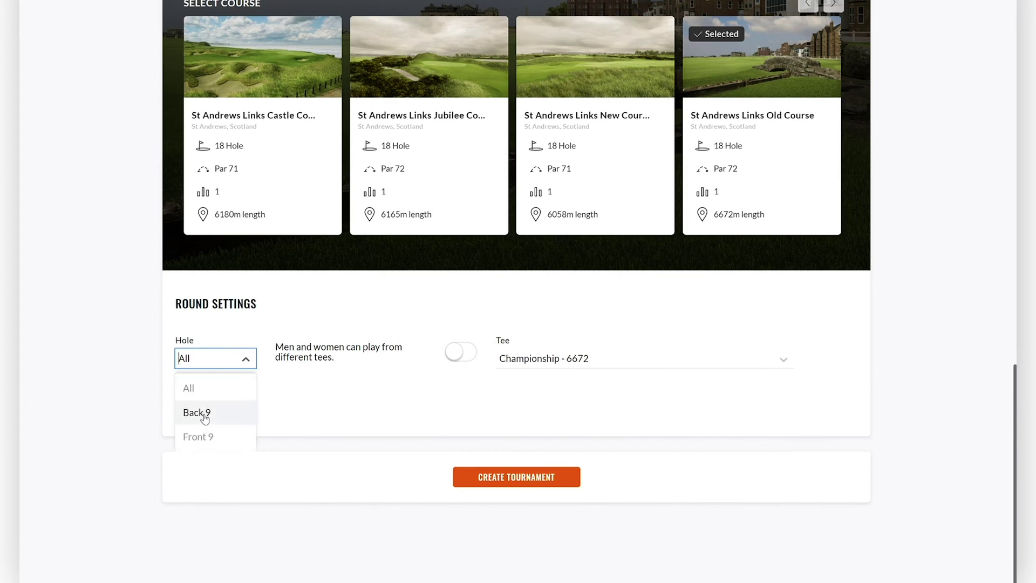
click(356, 389)
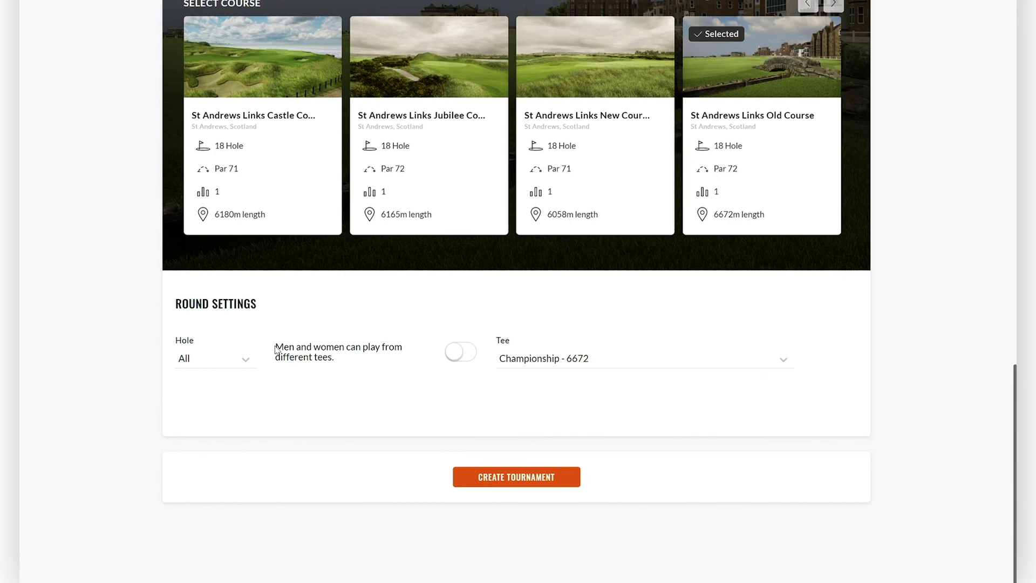
drag(275, 347, 352, 368)
click(352, 367)
Enable different tees, with female White - 6146 and male Yellow - 5840
click(462, 354)
click(595, 360)
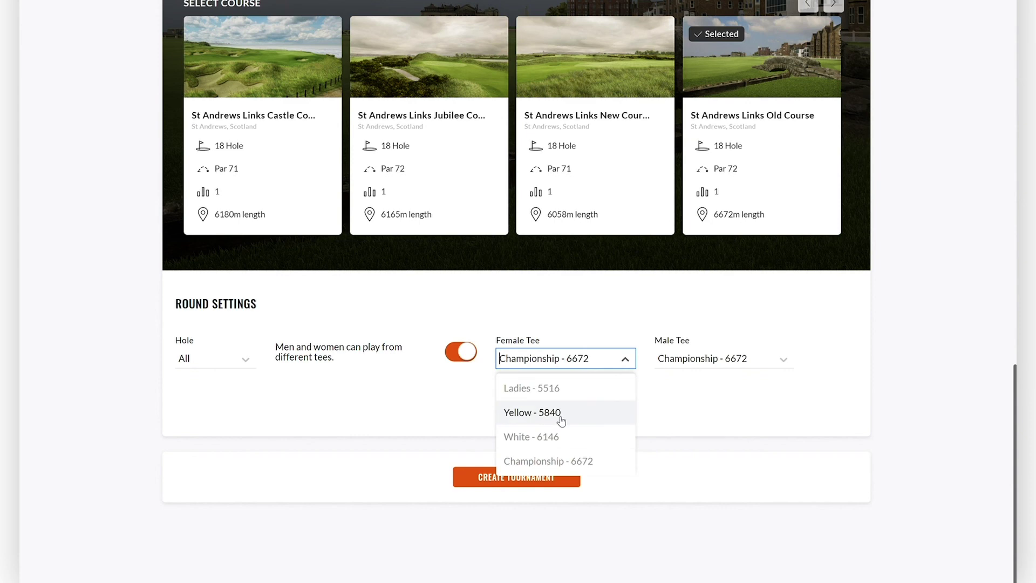
click(549, 440)
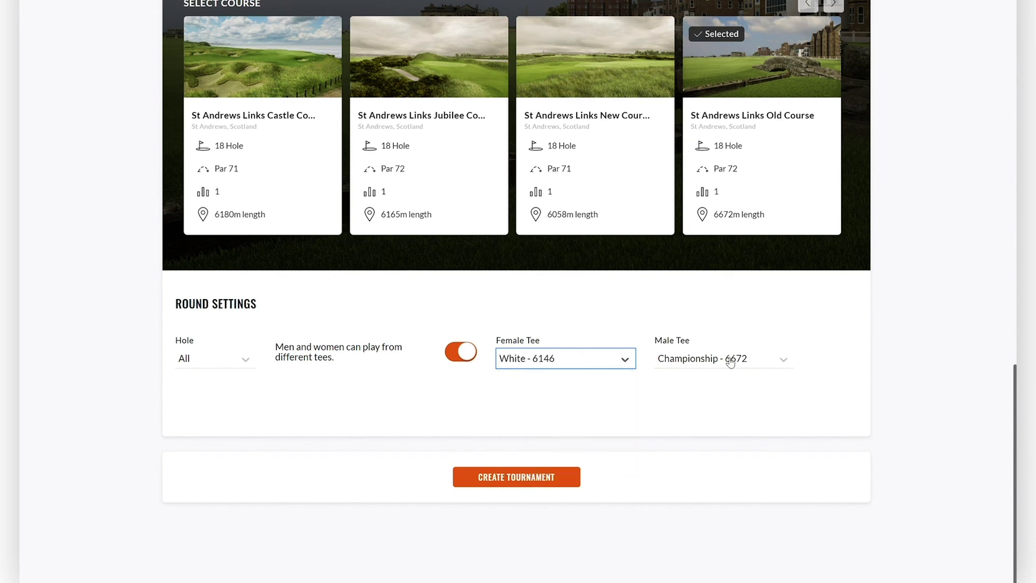
click(729, 360)
click(713, 411)
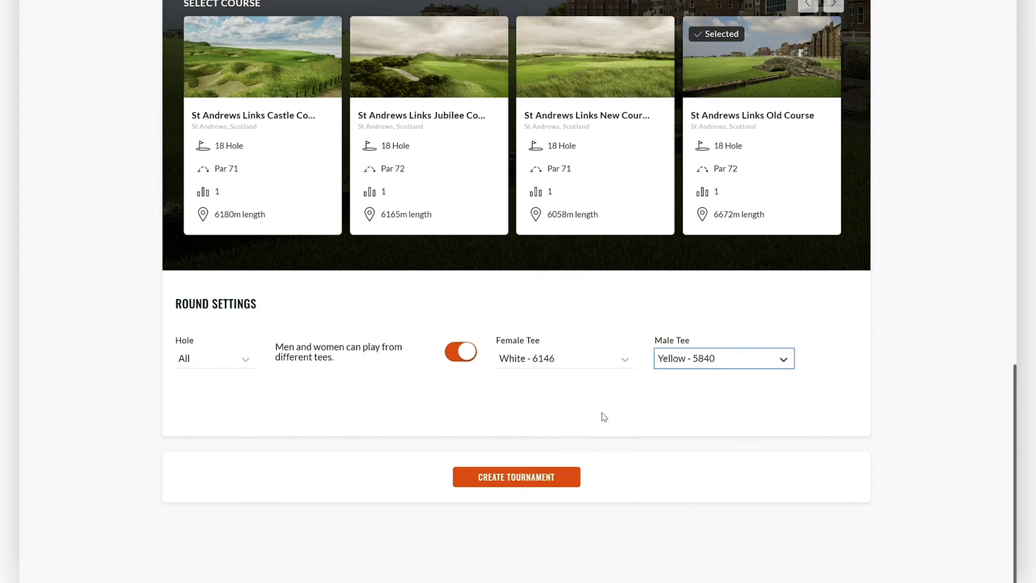
Revert to one tee for everyone, set to White - 6146
click(463, 356)
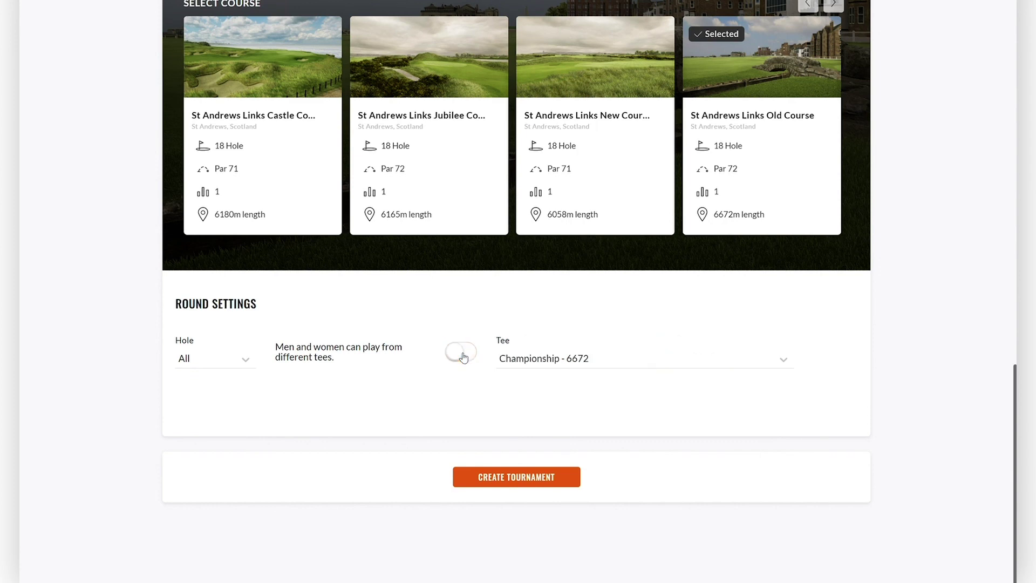
click(559, 360)
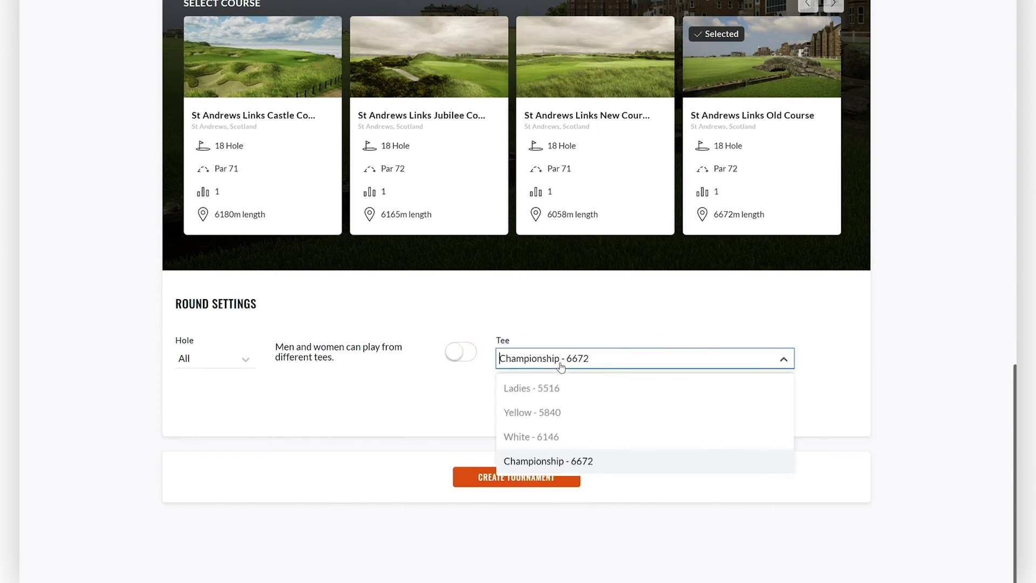
click(561, 436)
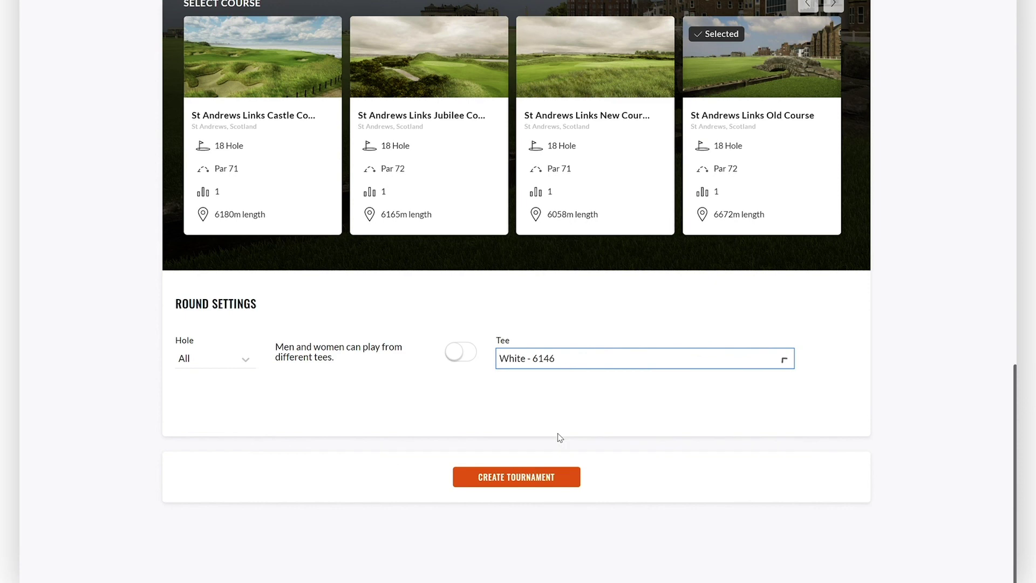